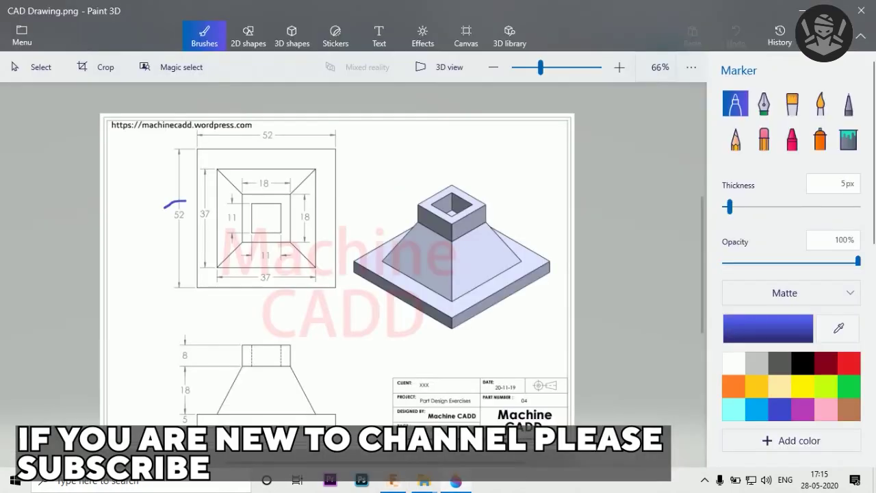
# Sketch a 52 × 52 mm center rectangle on the XZ plane, centred on the origin
pyautogui.moveTo(164, 207)
pyautogui.mouseDown()
pyautogui.moveTo(175, 228)
pyautogui.moveTo(189, 204)
pyautogui.mouseUp()
pyautogui.moveTo(262, 127)
pyautogui.mouseDown()
pyautogui.moveTo(253, 134)
pyautogui.moveTo(272, 149)
pyautogui.moveTo(280, 129)
pyautogui.mouseUp()
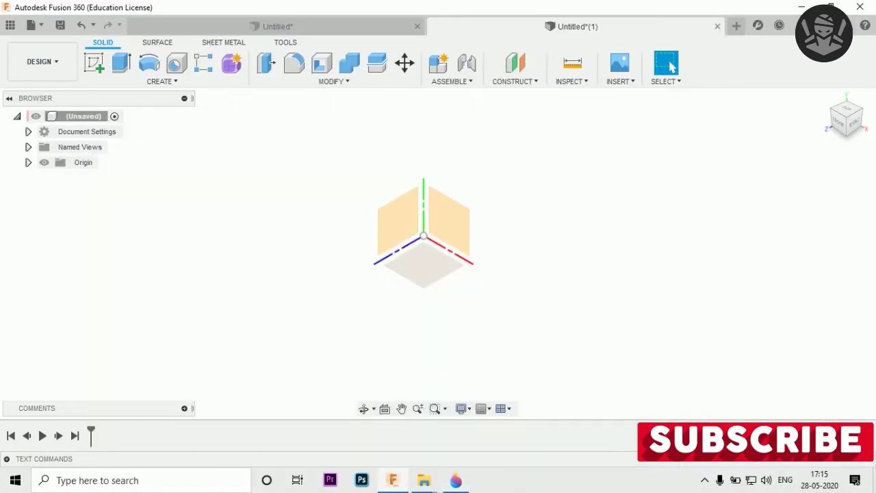
pyautogui.click(425, 266)
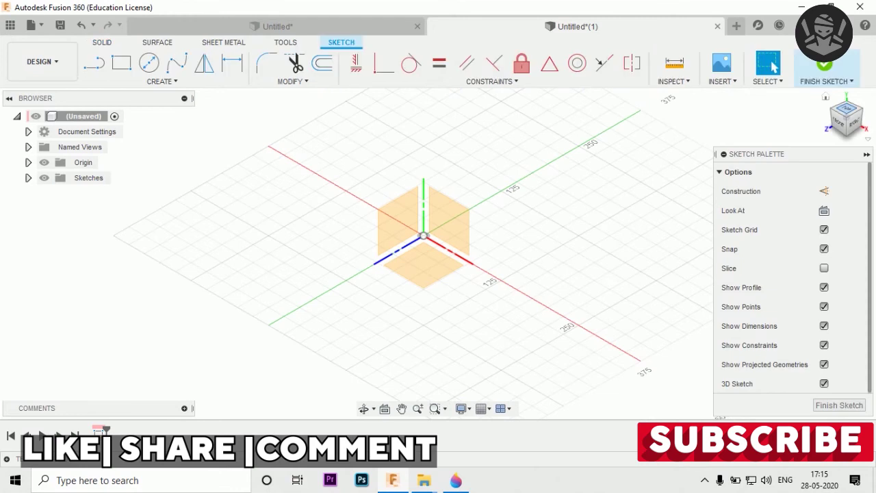
pyautogui.press('r')
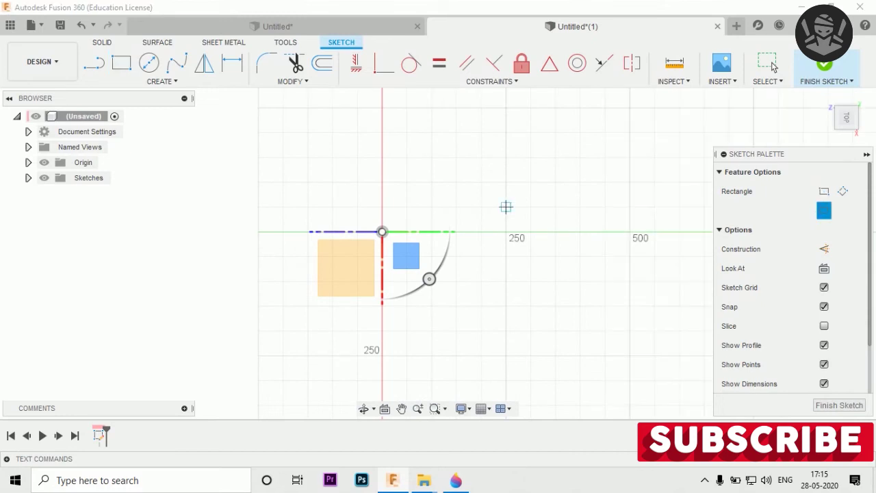
pyautogui.click(382, 232)
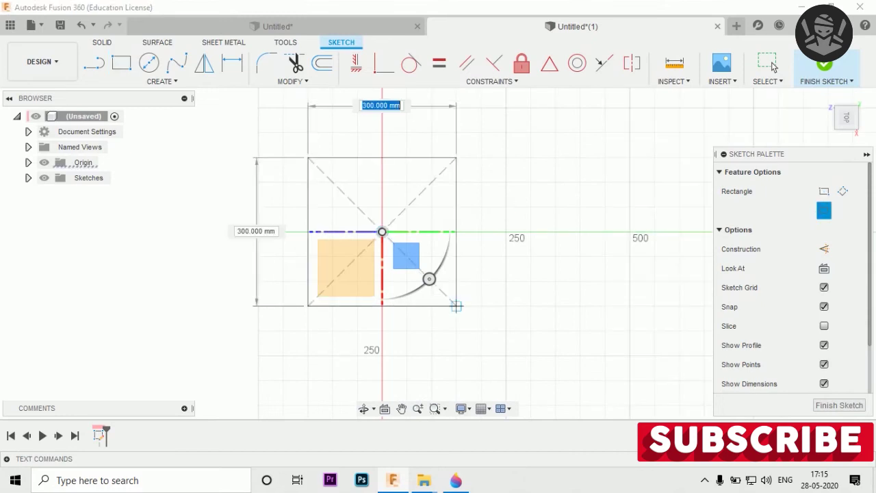
pyautogui.write('52')
pyautogui.press('Tab')
pyautogui.write('52')
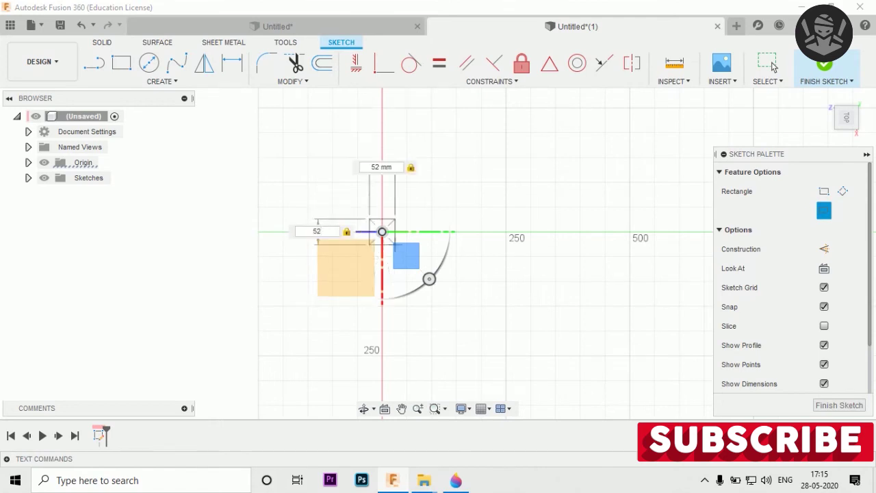
pyautogui.press('Return')
pyautogui.click(770, 64)
# Frame the square sketch, then circle the 5 dimension on the reference drawing
pyautogui.scroll(3, 380, 186)
pyautogui.scroll(-2, 380, 186)
pyautogui.scroll(1, 381, 186)
pyautogui.scroll(3, 381, 257)
pyautogui.click(826, 96)
pyautogui.keyDown('shift'); pyautogui.moveTo(438, 246); pyautogui.dragTo(424, 251, button='middle'); pyautogui.keyUp('shift')
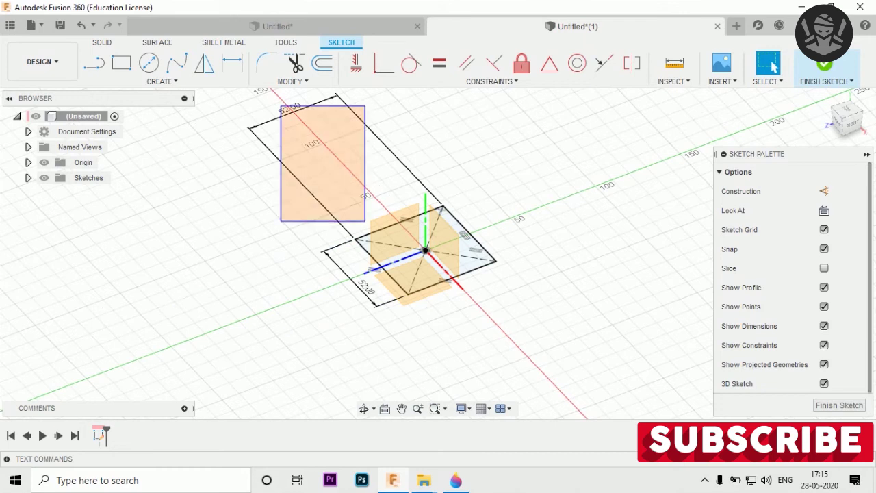
pyautogui.press('F6')
pyautogui.hotkey('alt', 'Tab')
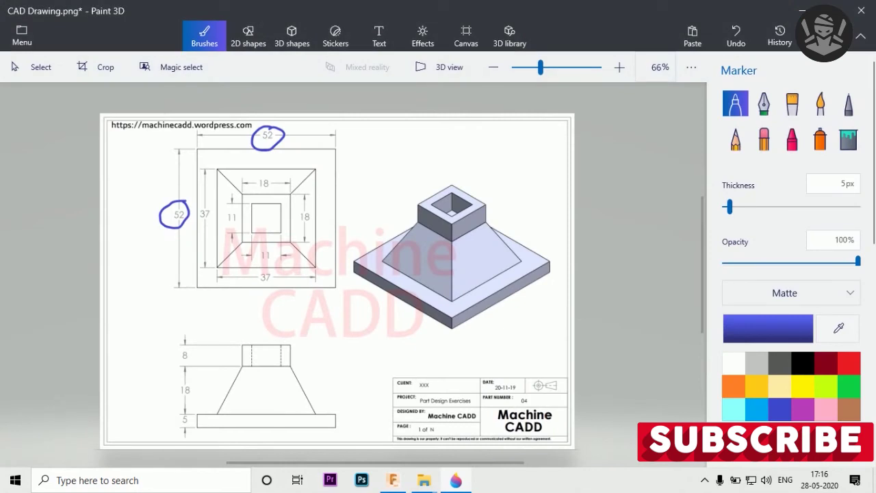
pyautogui.moveTo(186, 407)
pyautogui.mouseDown()
pyautogui.moveTo(173, 420)
pyautogui.moveTo(185, 429)
pyautogui.moveTo(192, 408)
pyautogui.mouseUp()
pyautogui.hotkey('alt', 'Tab')
# Finish the sketch and extrude the 52 mm square 5 mm into a solid plate
pyautogui.click(824, 64)
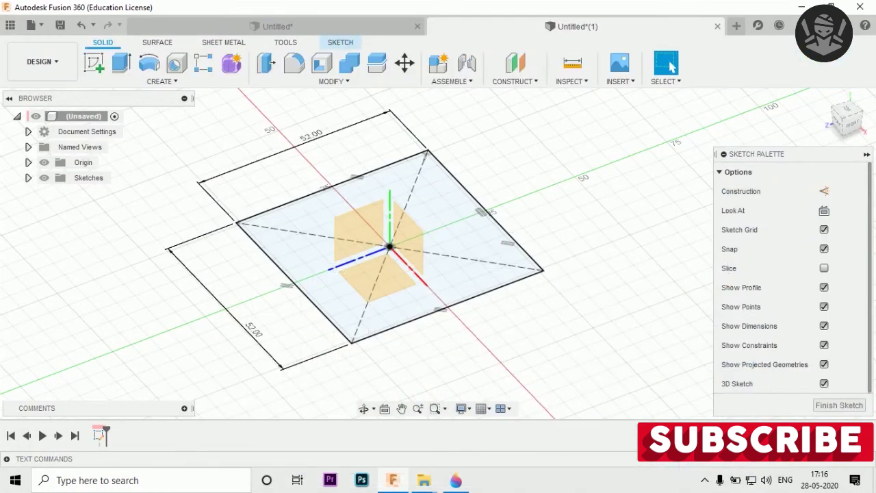
pyautogui.press('e')
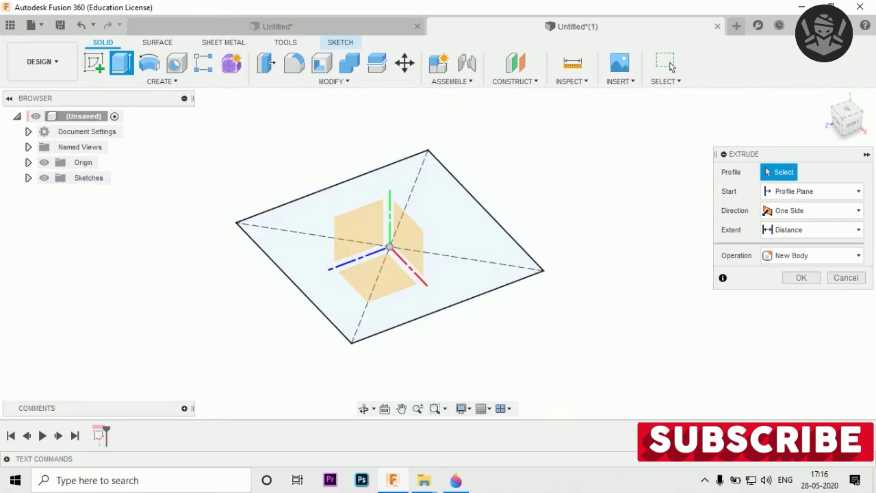
pyautogui.write('5')
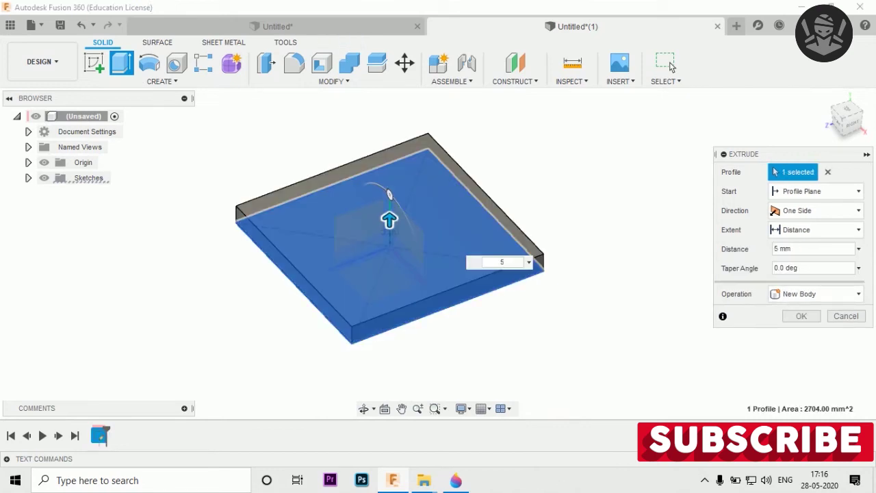
pyautogui.press('Return')
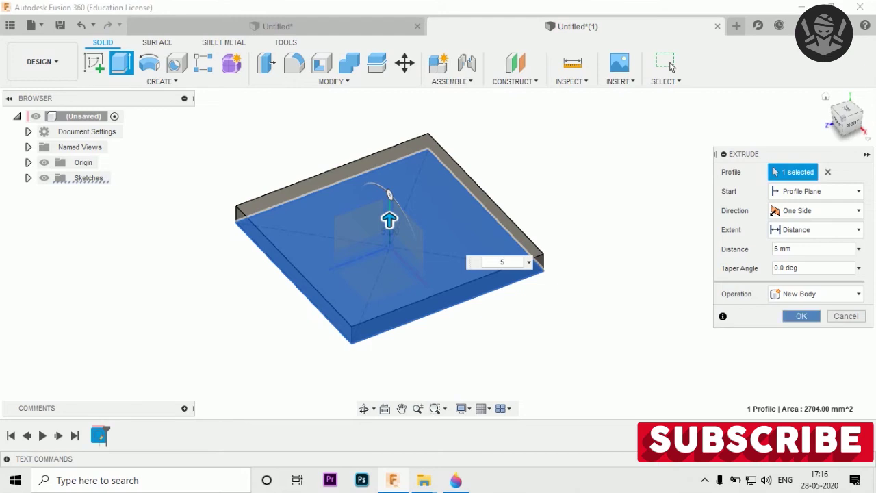
pyautogui.press('F6')
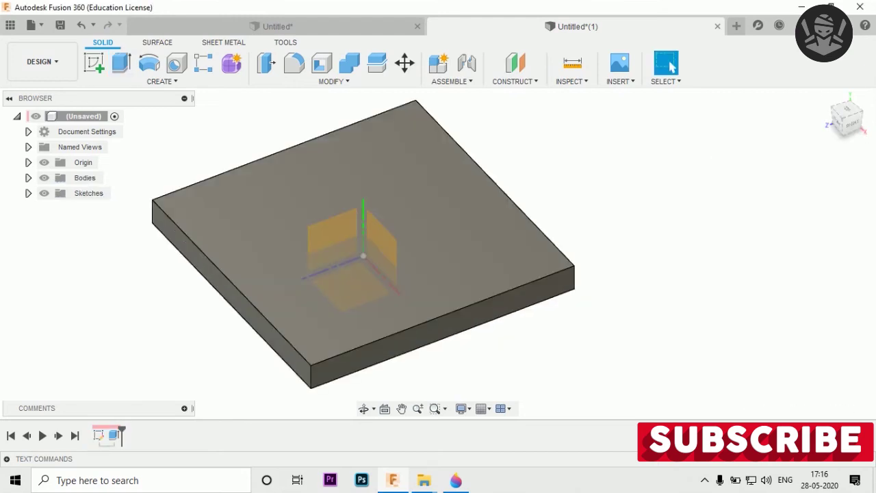
pyautogui.hotkey('alt', 'Tab')
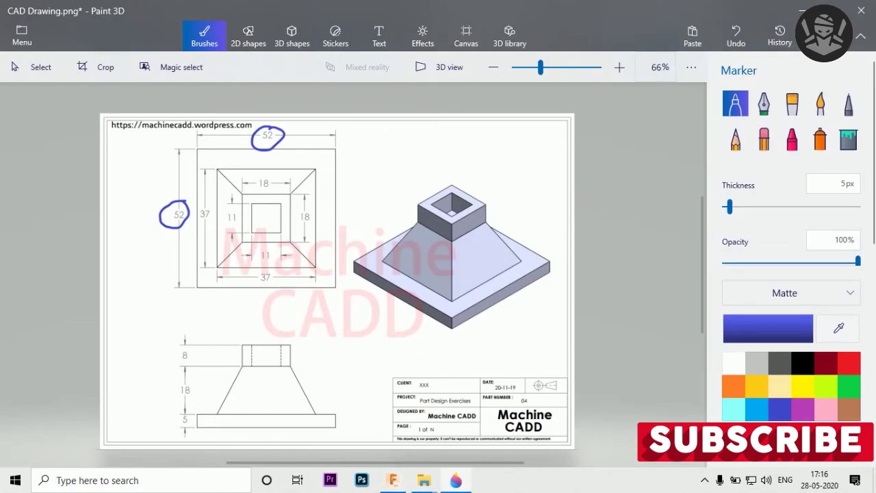
# Circle the left and bottom 37 dimensions on the drawing, then return to Fusion 360
pyautogui.moveTo(212, 200); pyautogui.dragTo(214, 209)
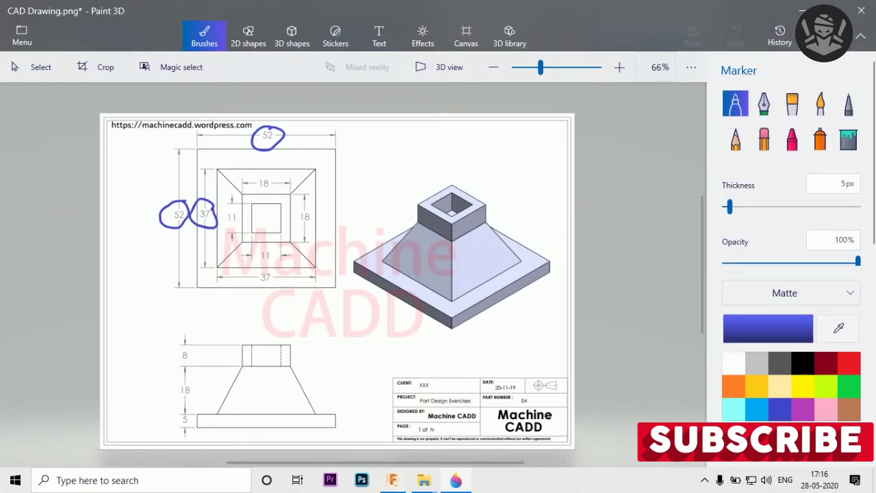
pyautogui.moveTo(268, 264); pyautogui.dragTo(254, 267)
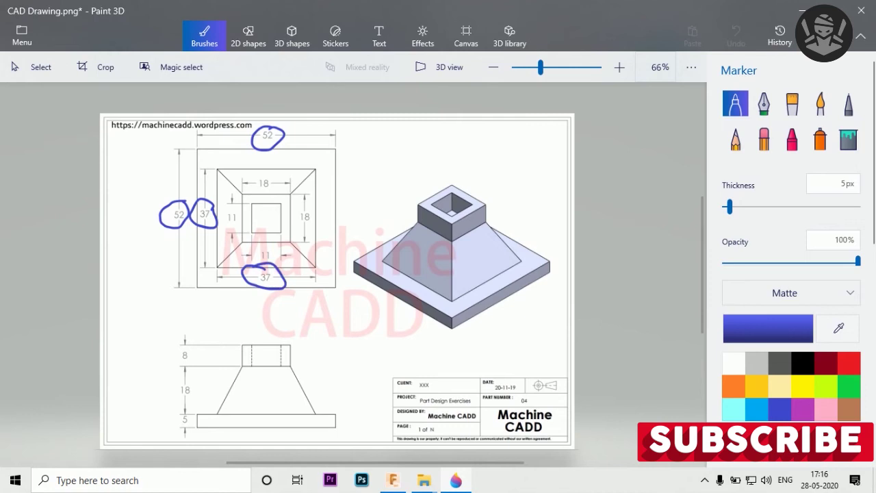
pyautogui.click(802, 9)
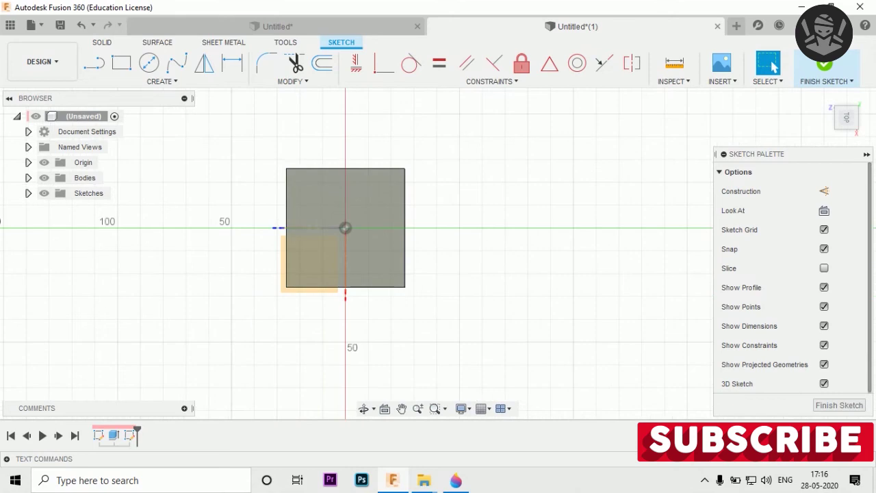
# Draw a 37 × 37 mm rectangle centred on the origin on the plate top, then finish the sketch
pyautogui.click(122, 62)
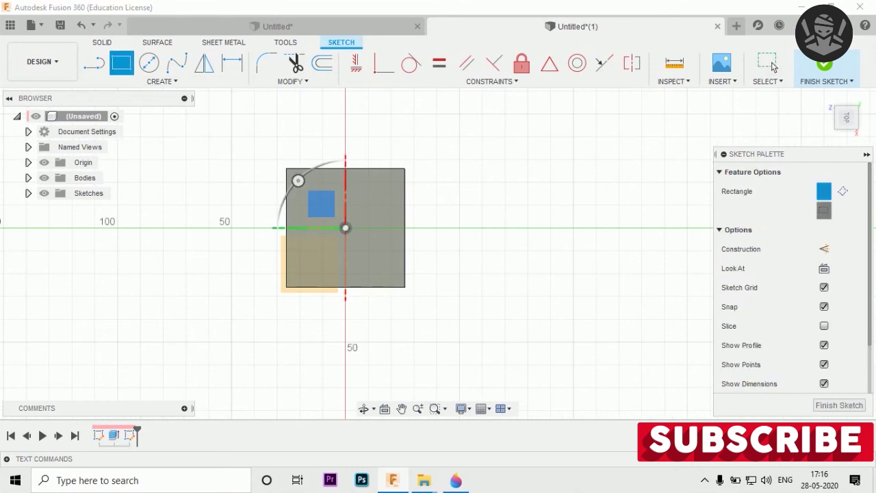
pyautogui.scroll(2, 344, 254)
pyautogui.scroll(1, 344, 254)
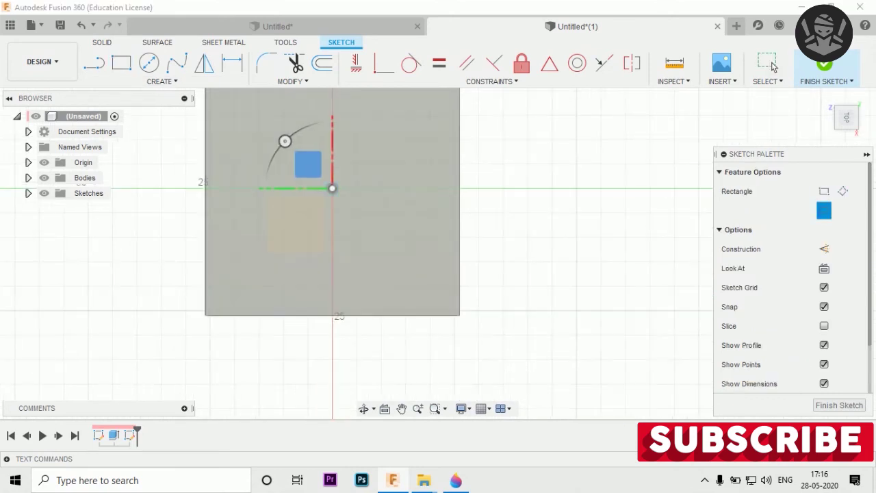
pyautogui.click(284, 116)
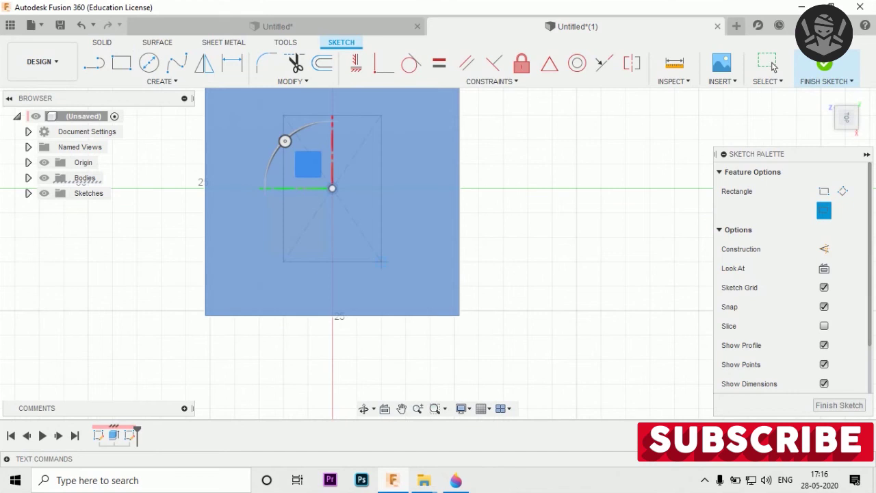
pyautogui.write('37')
pyautogui.press('Tab')
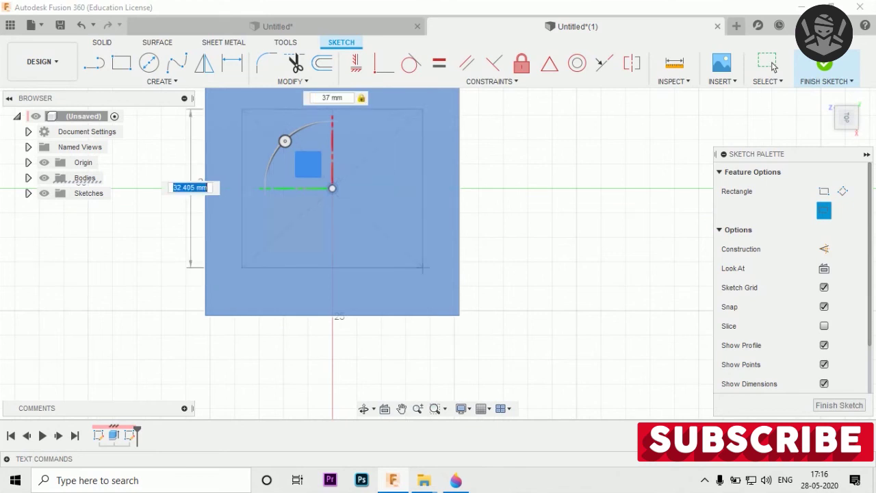
pyautogui.write('37')
pyautogui.press('Return')
pyautogui.click(832, 406)
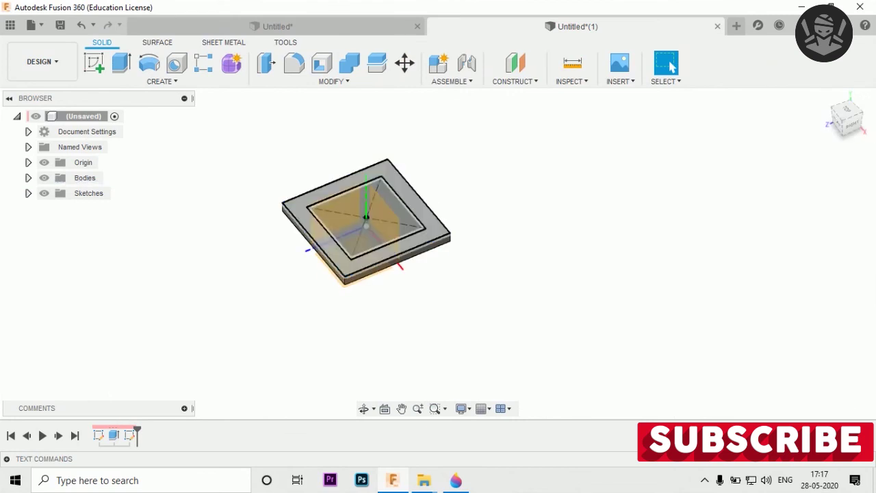
# Circle the 18 mm height dimension in the drawing's front view
pyautogui.hotkey('alt', 'Tab')
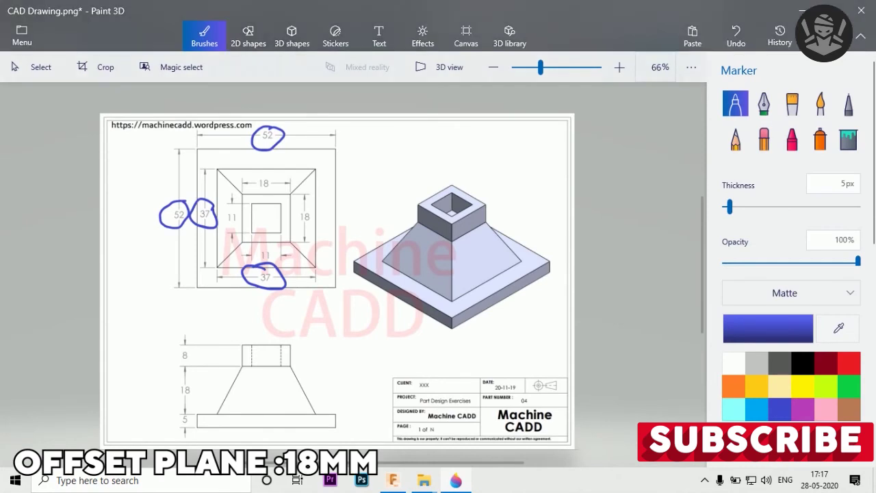
pyautogui.moveTo(185, 379); pyautogui.dragTo(182, 380)
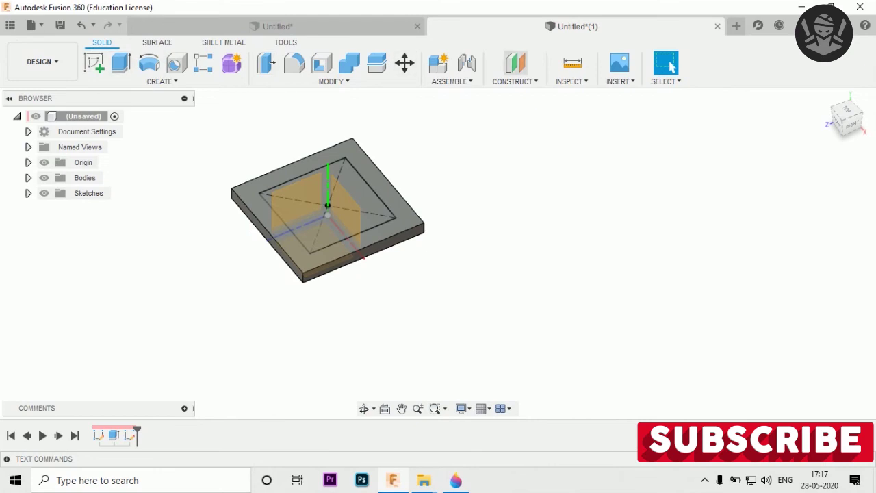
# Create an offset plane 18 mm above the inner square, then view the drawing
pyautogui.click(285, 214)
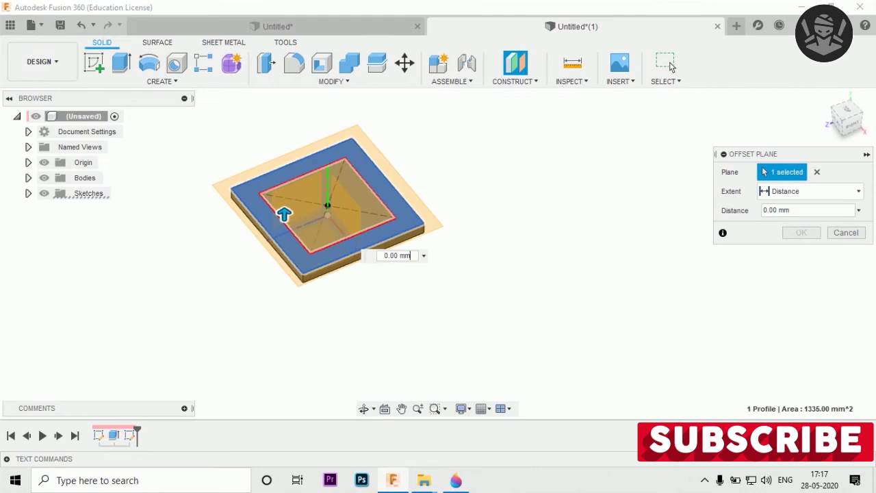
pyautogui.write('18')
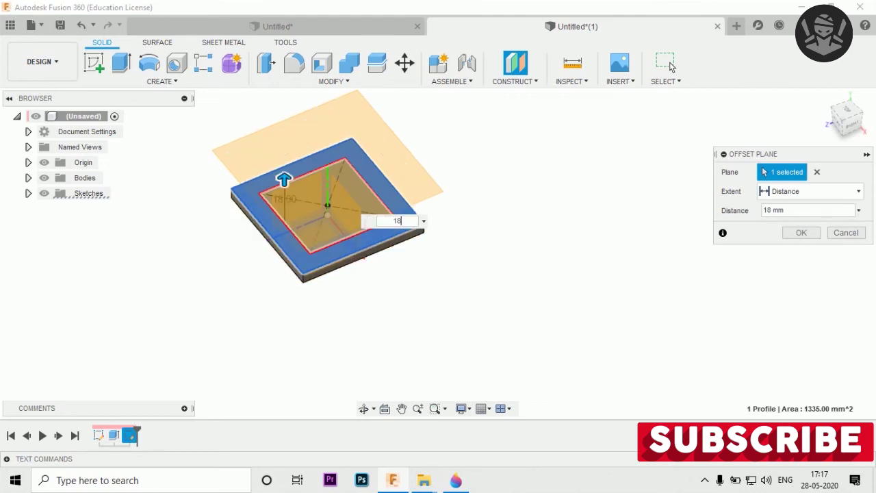
pyautogui.press('Return')
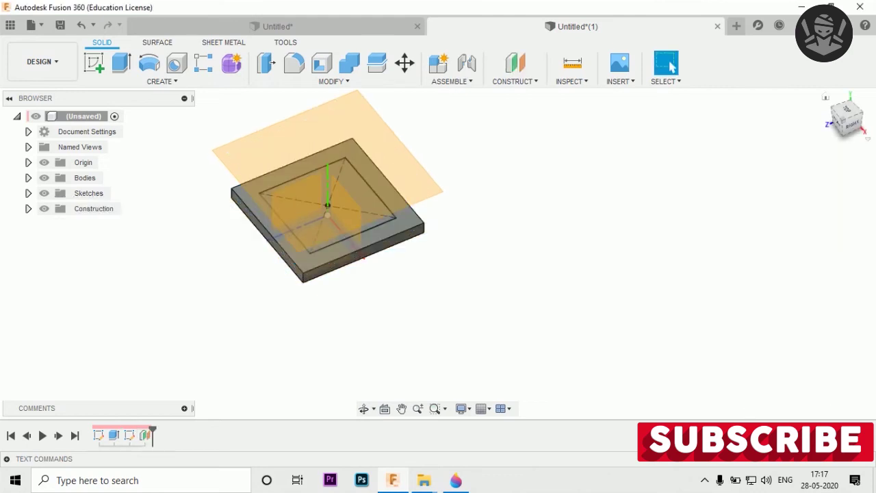
pyautogui.keyDown('shift'); pyautogui.moveTo(439, 246); pyautogui.dragTo(411, 219, button='middle'); pyautogui.keyUp('shift')
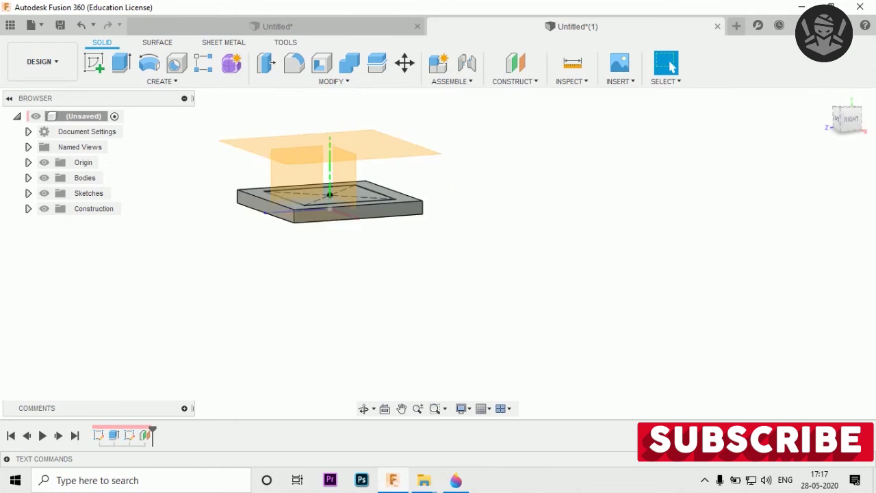
pyautogui.hotkey('alt', 'Tab')
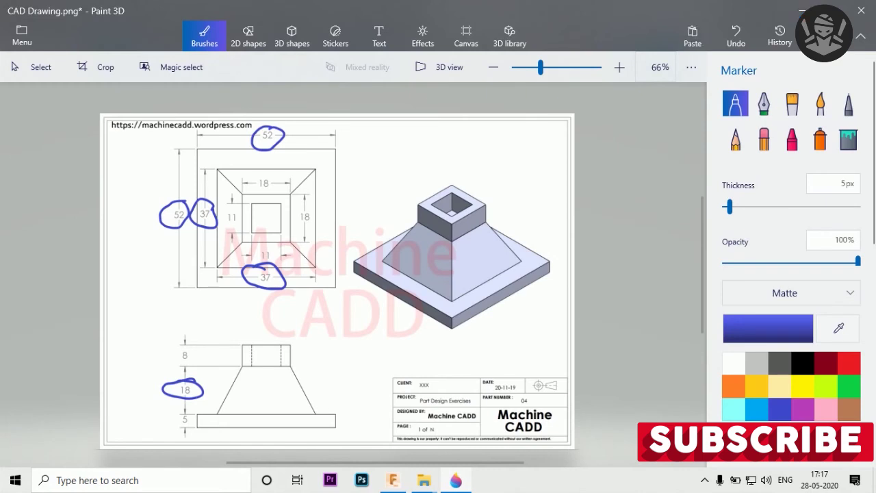
# Circle the top and right 18 dimensions of the inner square, then return to Fusion 360
pyautogui.moveTo(269, 173)
pyautogui.mouseDown()
pyautogui.moveTo(256, 192)
pyautogui.moveTo(278, 181)
pyautogui.moveTo(274, 174)
pyautogui.mouseUp()
pyautogui.moveTo(306, 208)
pyautogui.mouseDown()
pyautogui.moveTo(312, 226)
pyautogui.moveTo(306, 207)
pyautogui.mouseUp()
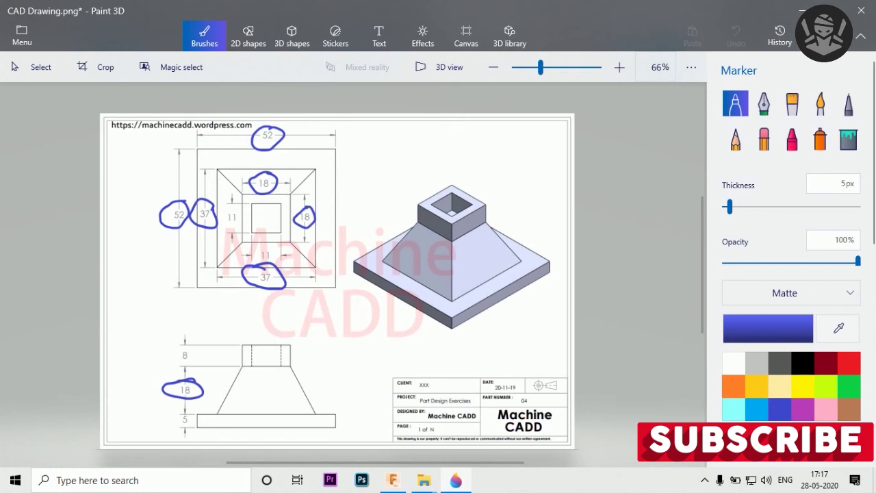
pyautogui.click(802, 9)
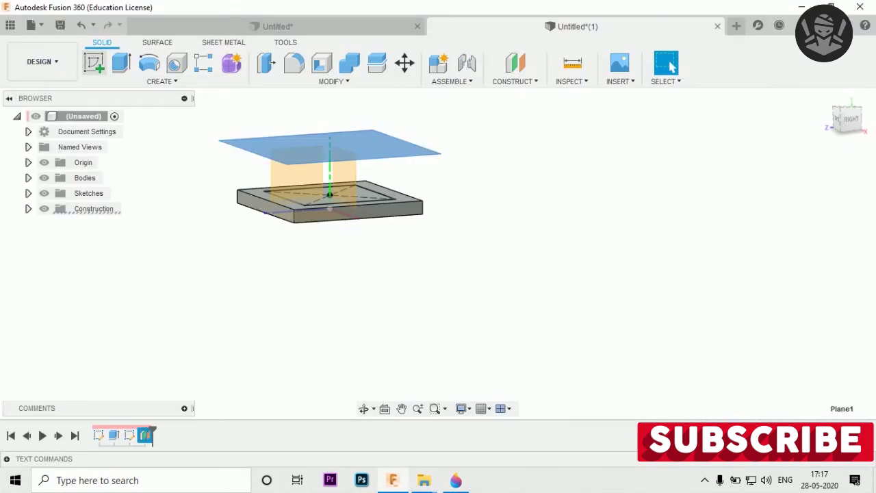
# Start a sketch on the offset plane and try a corner rectangle from the origin
pyautogui.click(95, 63)
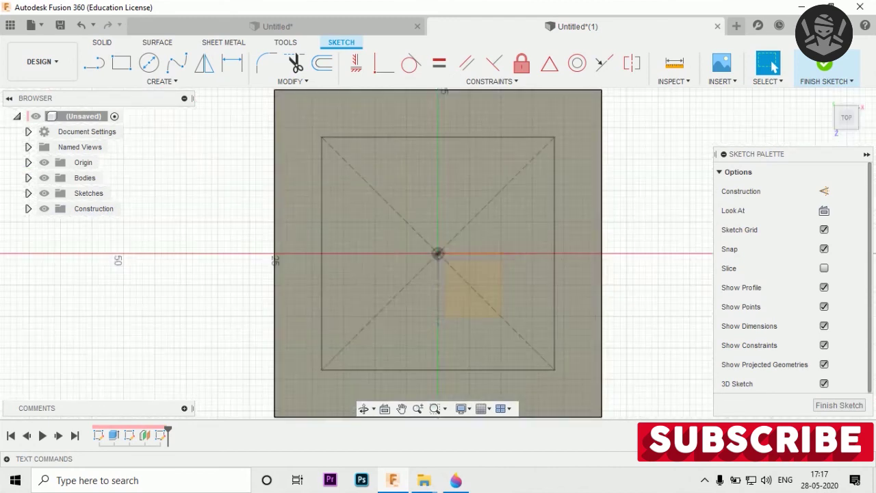
pyautogui.click(122, 63)
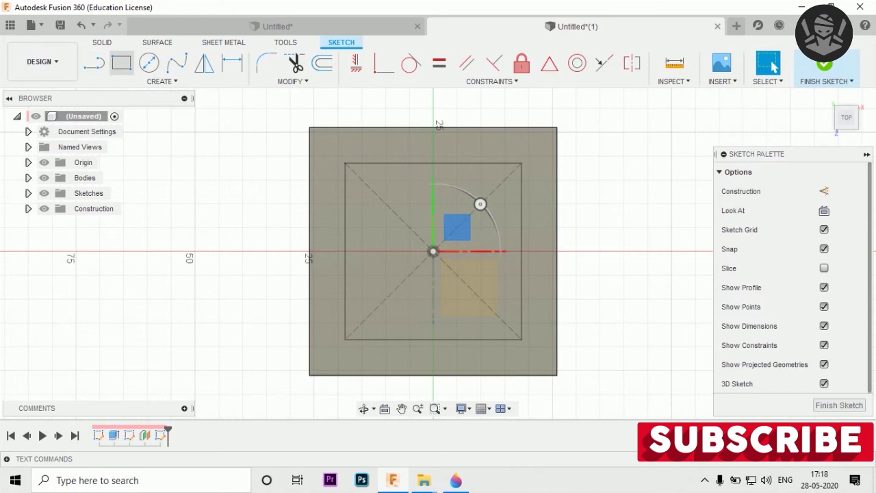
pyautogui.click(433, 252)
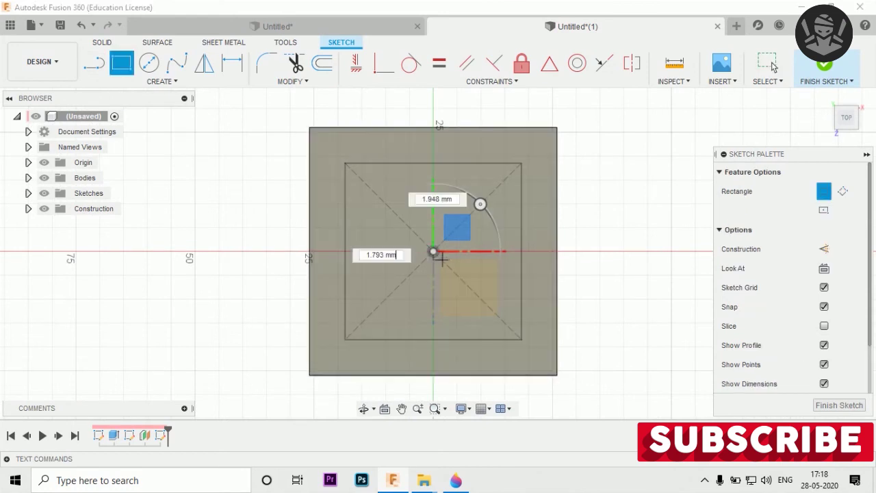
pyautogui.click(454, 284)
pyautogui.click(772, 65)
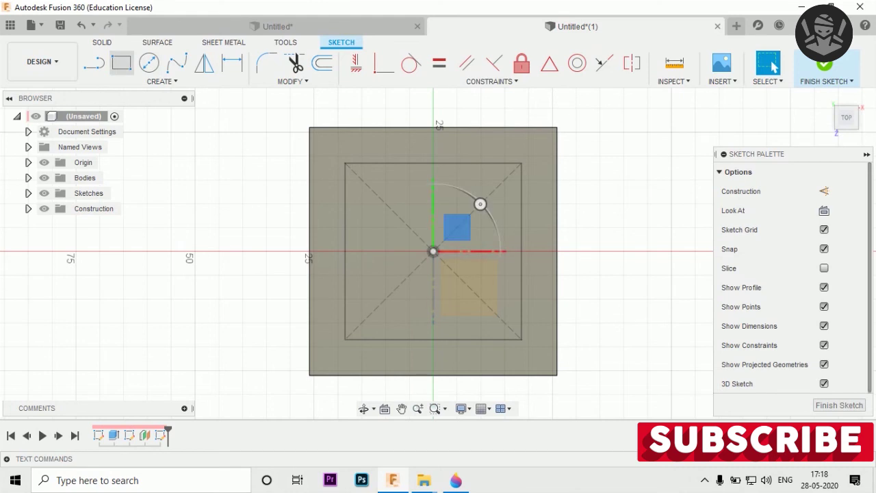
# Redraw it as an 18 × 18 mm square centred on the origin and finish the sketch
pyautogui.press('r')
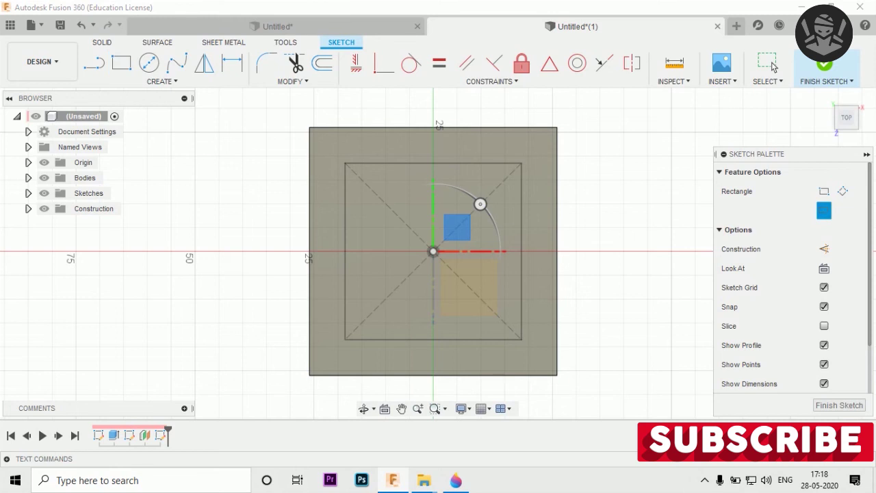
pyautogui.click(432, 251)
pyautogui.write('18')
pyautogui.press('Tab')
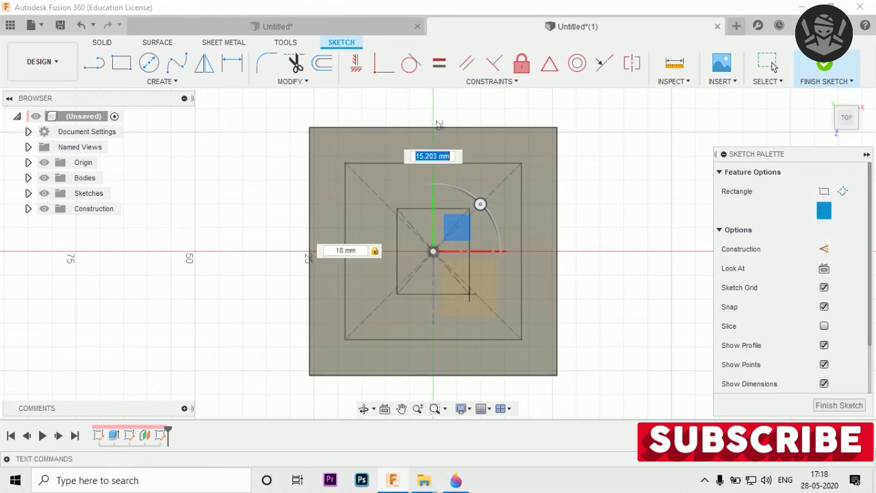
pyautogui.write('18')
pyautogui.press('Return')
pyautogui.click(825, 64)
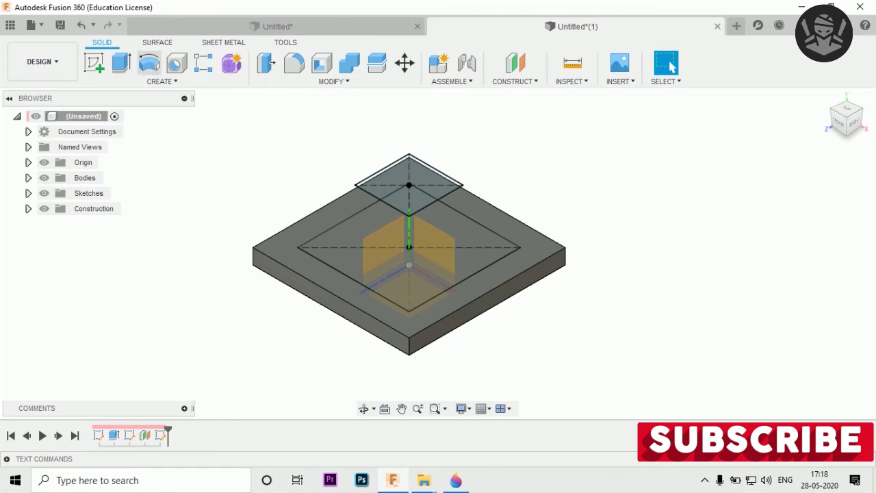
# Loft the 37 mm inner square to the 18 mm top square, then show the drawing
pyautogui.click(162, 81)
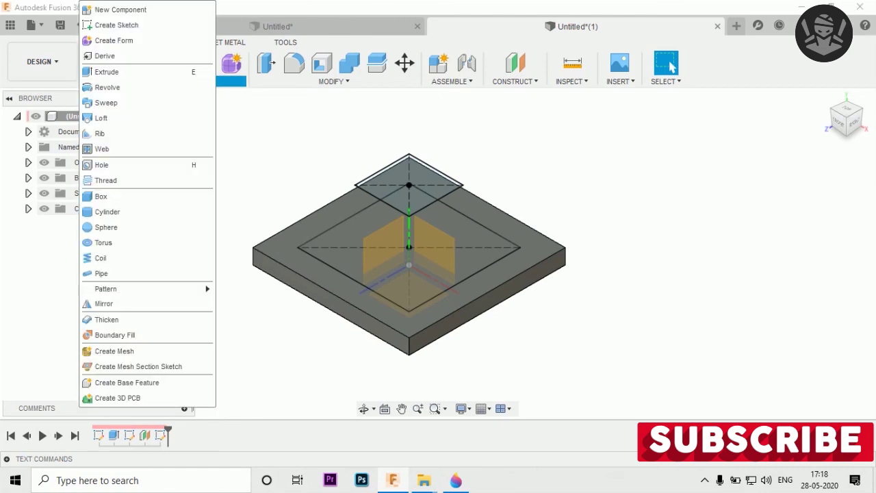
pyautogui.click(101, 117)
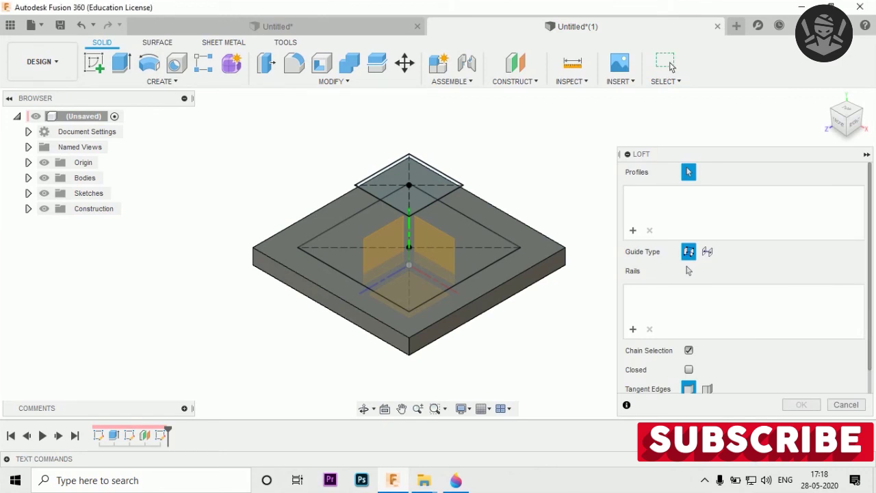
pyautogui.click(469, 264)
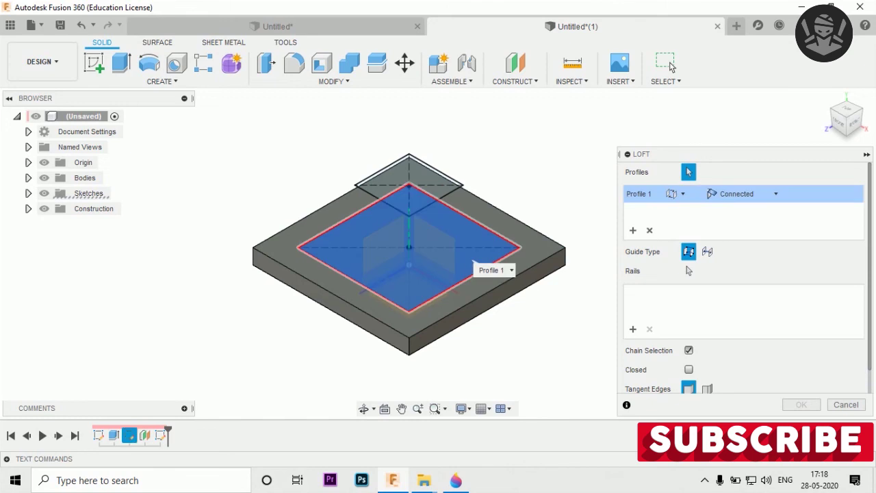
pyautogui.click(423, 189)
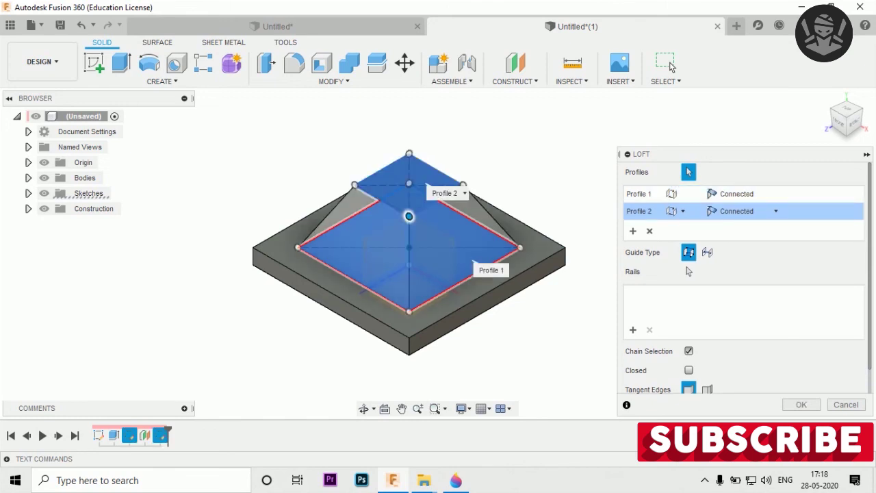
pyautogui.click(801, 405)
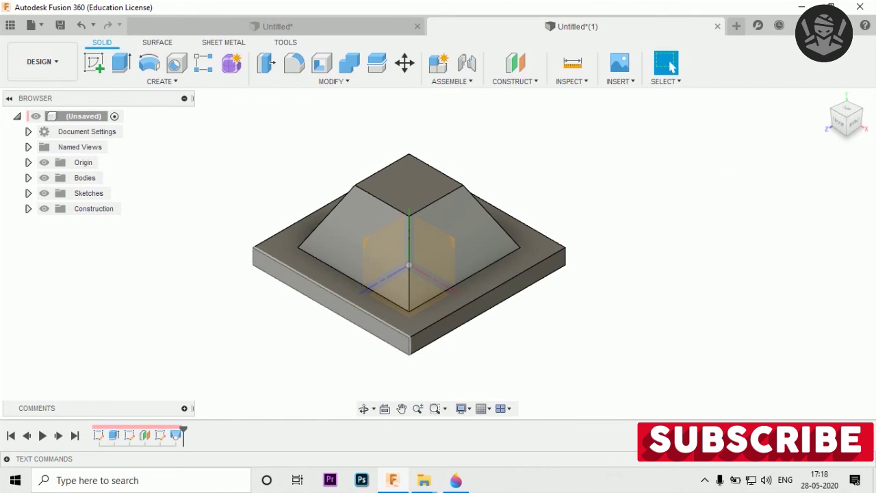
pyautogui.click(456, 480)
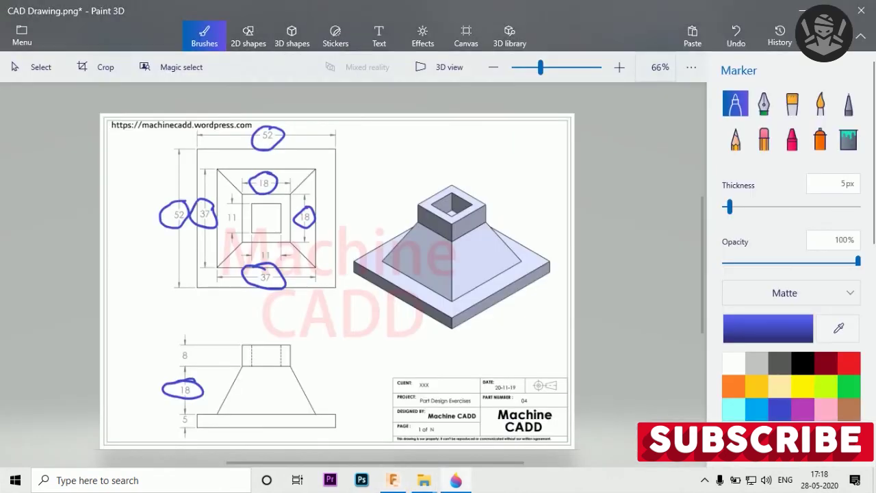
# Undo the stray marker circles, circle only the side-view 8 dimension, and return to Fusion 360
pyautogui.moveTo(194, 344)
pyautogui.mouseDown()
pyautogui.moveTo(169, 357)
pyautogui.moveTo(192, 342)
pyautogui.mouseUp()
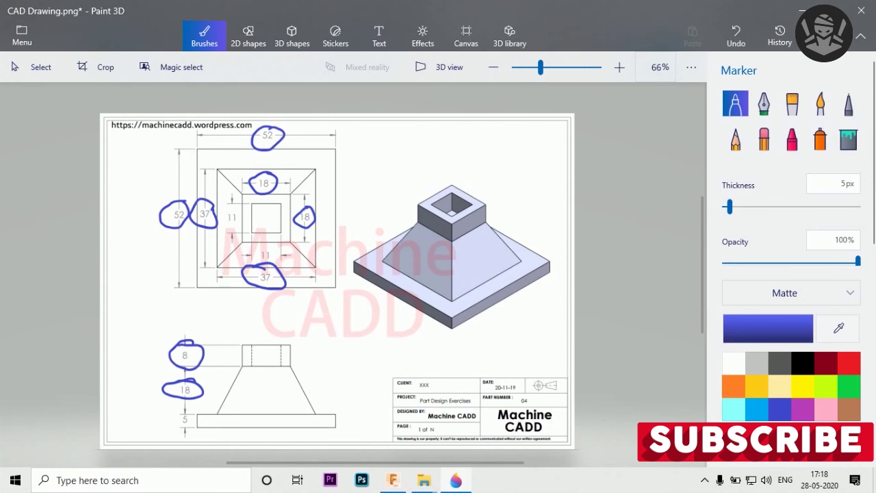
pyautogui.hotkey('ctrl', 'z')
pyautogui.hotkey('ctrl', 'z')
pyautogui.hotkey('ctrl', 'z')
pyautogui.hotkey('ctrl', 'z')
pyautogui.hotkey('ctrl', 'z')
pyautogui.hotkey('ctrl', 'z')
pyautogui.hotkey('ctrl', 'z')
pyautogui.moveTo(239, 207)
pyautogui.mouseDown()
pyautogui.moveTo(217, 232)
pyautogui.moveTo(235, 205)
pyautogui.mouseUp()
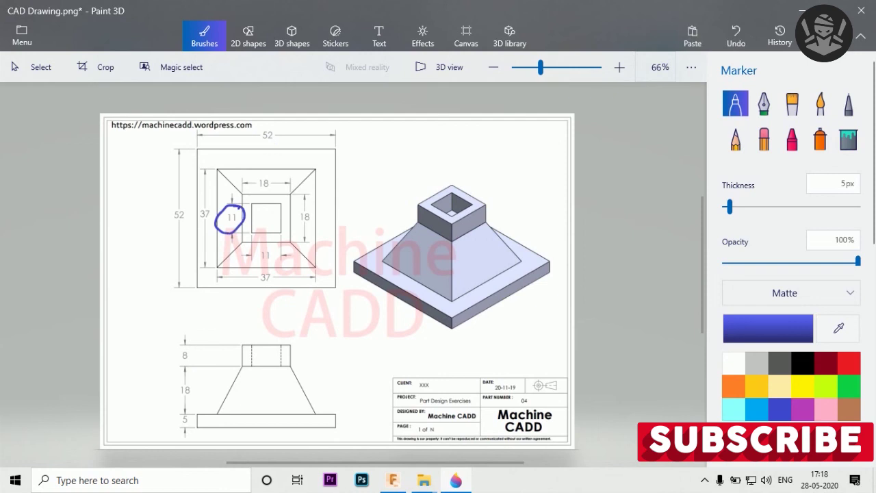
pyautogui.hotkey('ctrl', 'z')
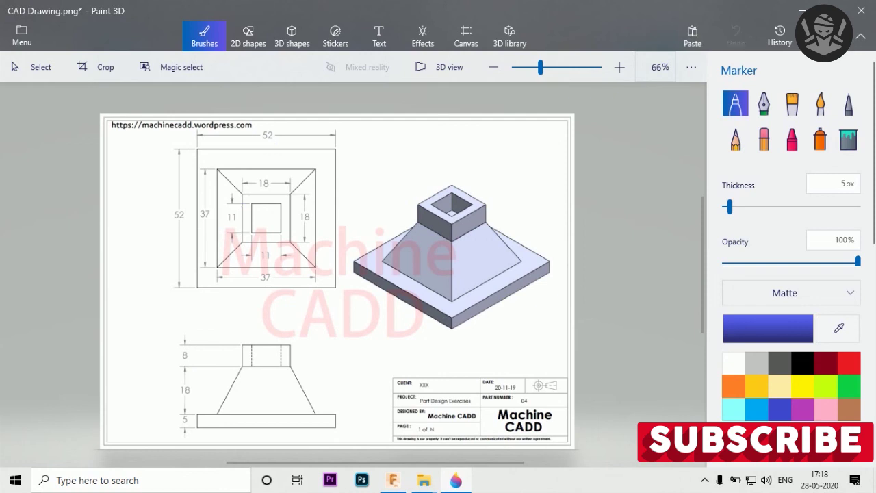
pyautogui.moveTo(197, 339)
pyautogui.mouseDown()
pyautogui.moveTo(169, 353)
pyautogui.moveTo(185, 335)
pyautogui.mouseUp()
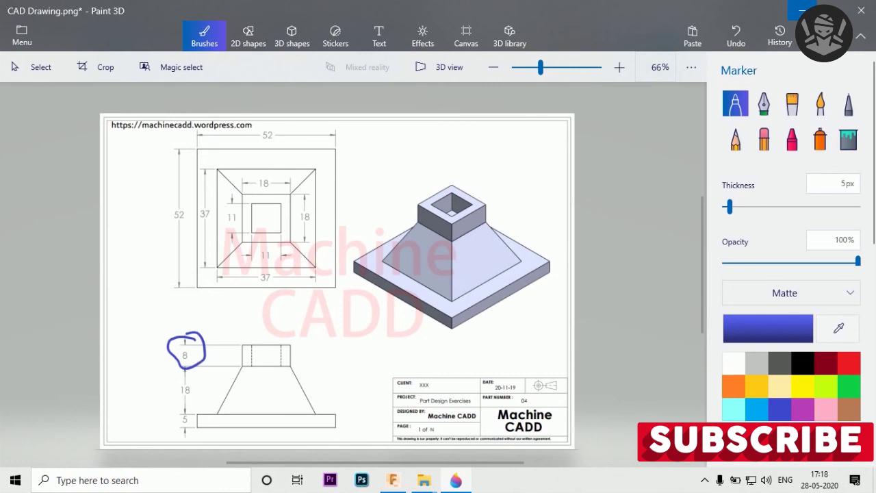
pyautogui.click(803, 10)
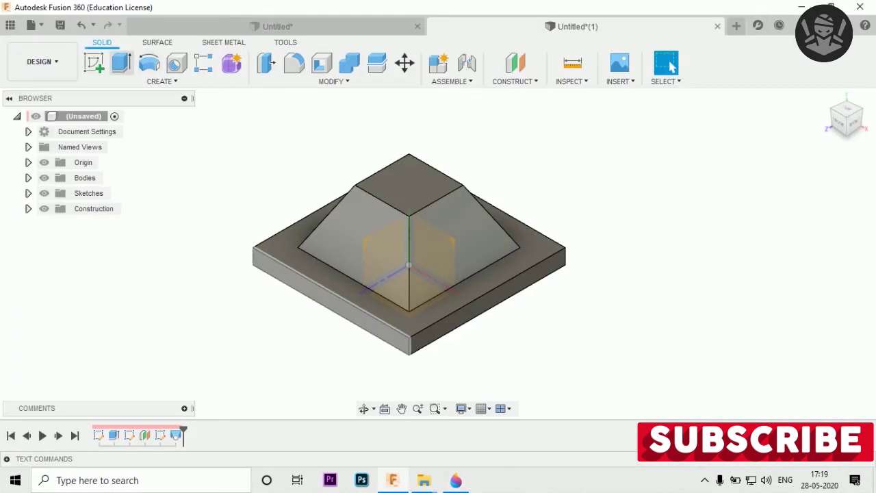
# Extrude the pyramid's top face 8 mm into a square boss and start a sketch on its top face
pyautogui.press('e')
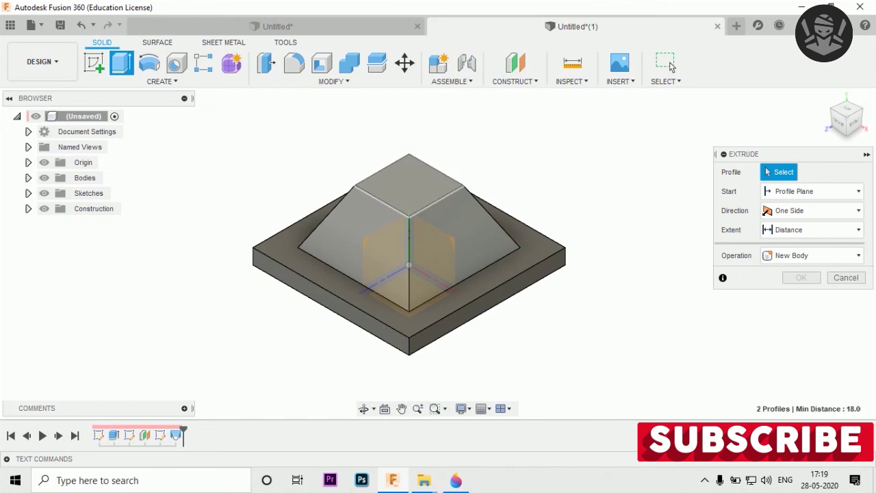
pyautogui.write('8')
pyautogui.press('Return')
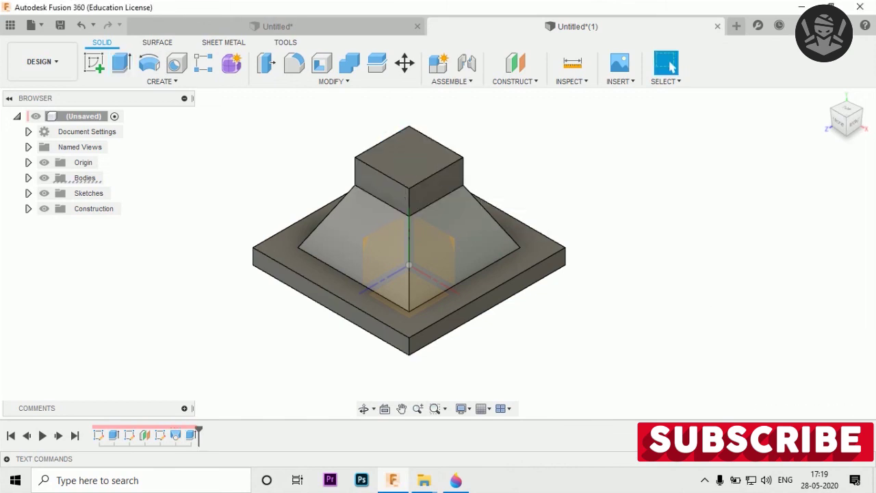
pyautogui.press('F6')
pyautogui.click(417, 167)
pyautogui.click(94, 63)
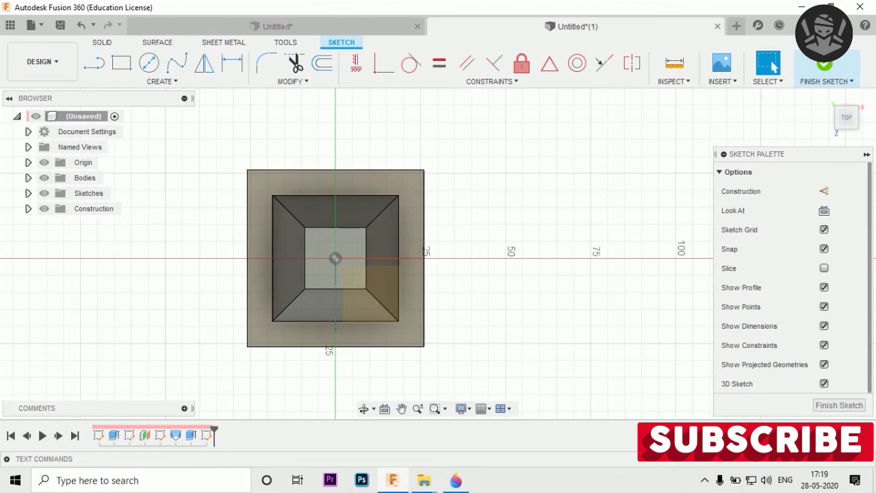
# Mark the left and lower 11 dimensions of the inner square on the reference drawing
pyautogui.hotkey('alt', 'Tab')
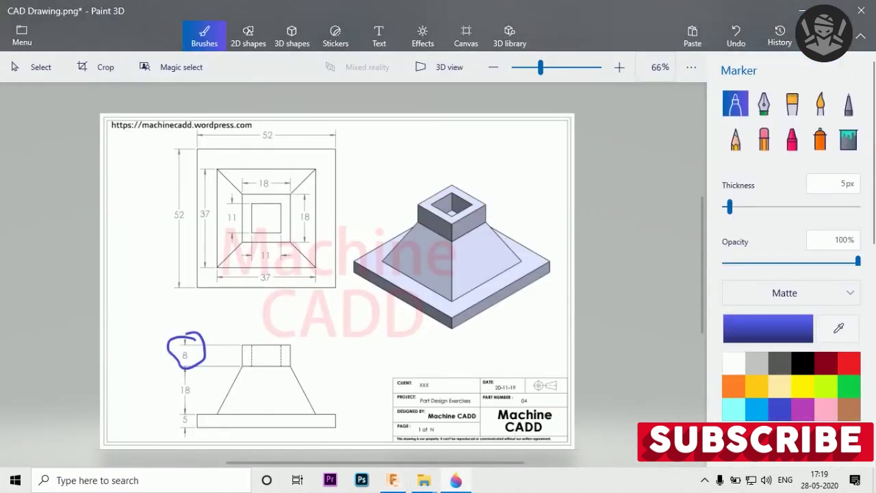
pyautogui.moveTo(234, 209)
pyautogui.mouseDown()
pyautogui.moveTo(223, 223)
pyautogui.moveTo(237, 212)
pyautogui.mouseUp()
pyautogui.moveTo(274, 244); pyautogui.dragTo(278, 255)
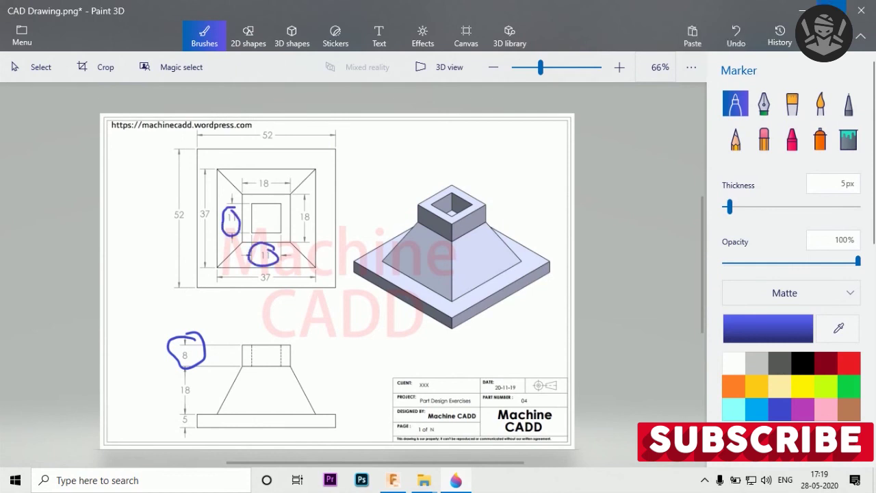
# Back in Fusion 360, start a center rectangle at the origin of the boss's top face
pyautogui.click(803, 10)
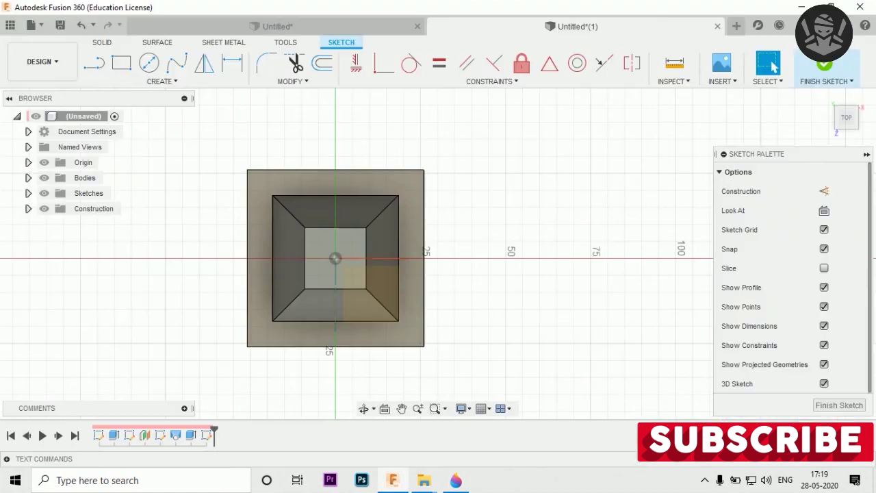
pyautogui.press('r')
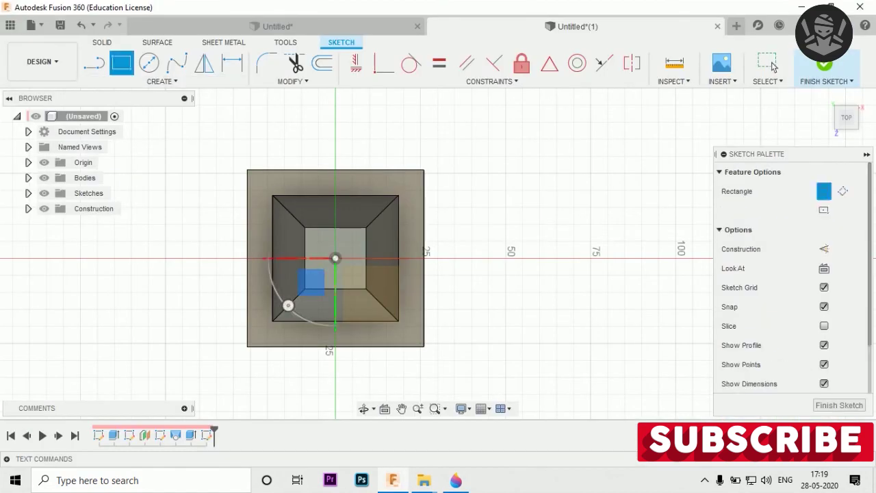
pyautogui.scroll(2, 501, 305)
pyautogui.scroll(2, 501, 305)
pyautogui.scroll(-4, 546, 260)
pyautogui.scroll(5, 362, 250)
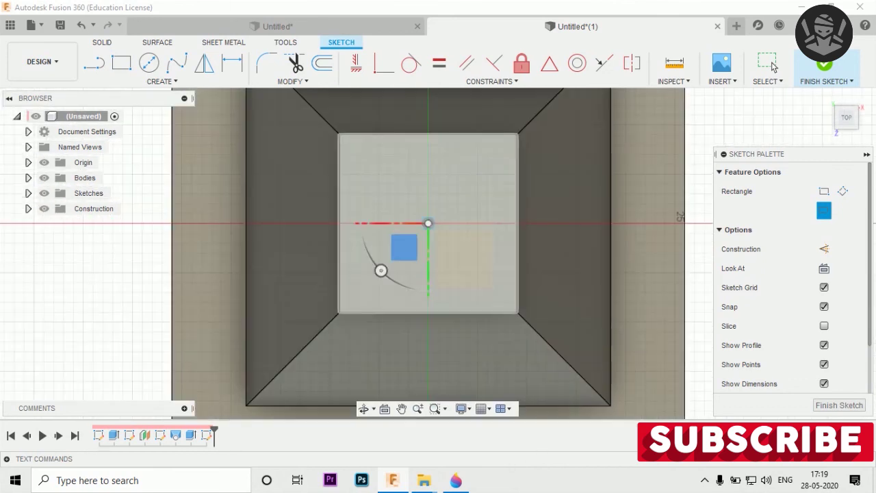
pyautogui.click(428, 222)
# Size the rectangle to 11 mm wide by 11 mm high and finish the sketch
pyautogui.write('11')
pyautogui.hotkey('ctrl', 'a')
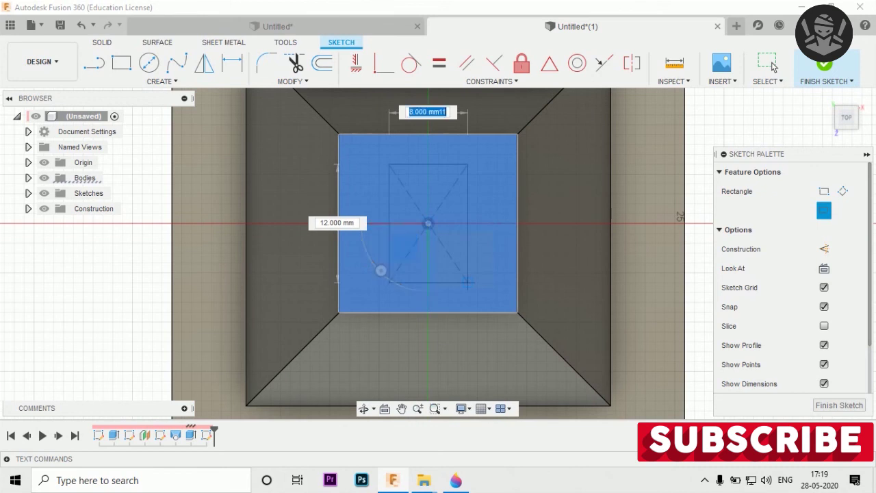
pyautogui.press('BackSpace')
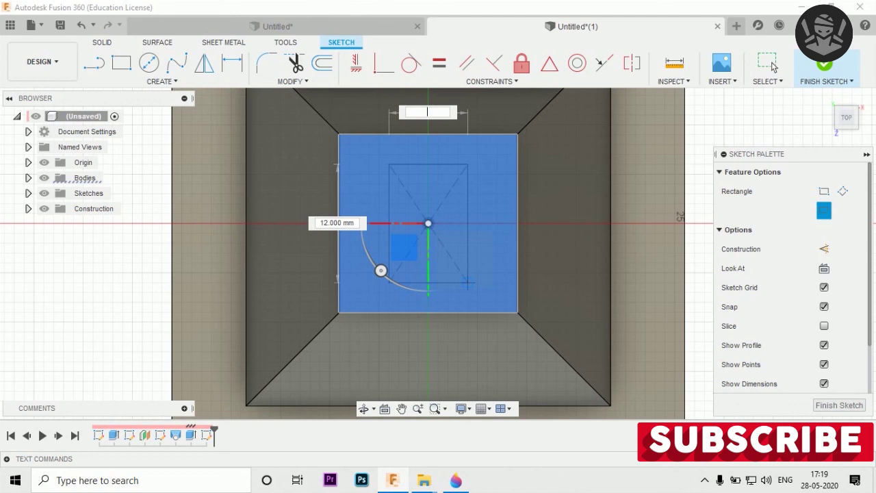
pyautogui.write('11')
pyautogui.press('Tab')
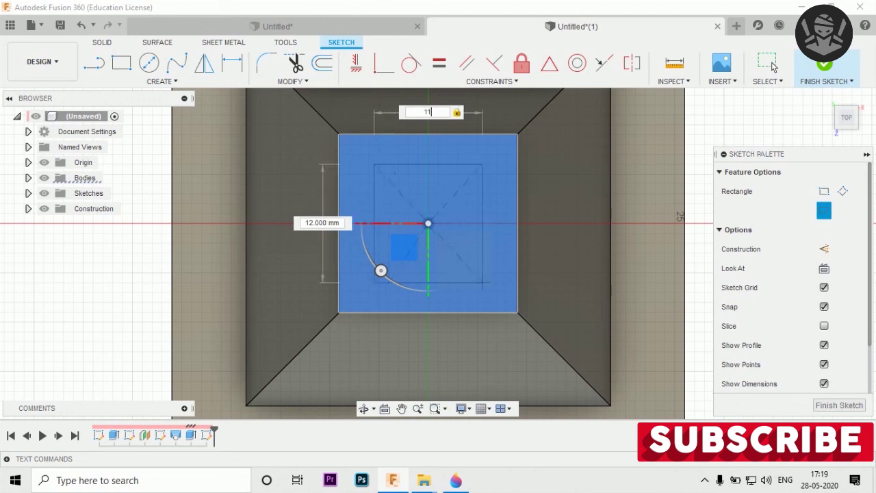
pyautogui.press('Tab')
pyautogui.write('11')
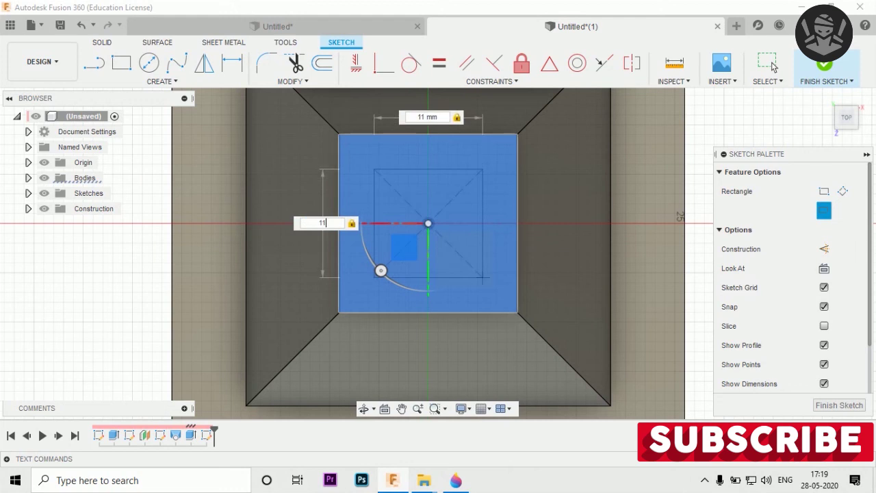
pyautogui.press('Tab')
pyautogui.press('Return')
pyautogui.press('Return')
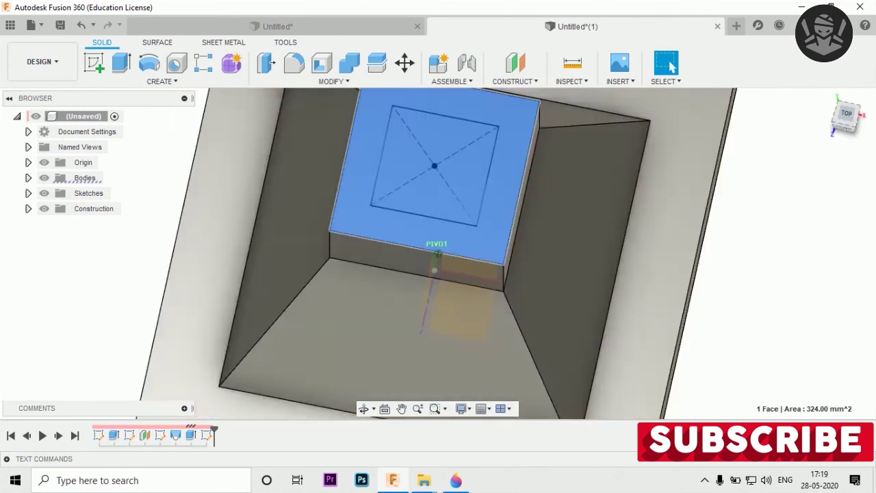
# Extrude the inner 11 mm square profile -8 mm as a cut to hollow out the boss
pyautogui.moveTo(428, 288)
pyautogui.keyDown('shift'); pyautogui.mouseDown(button='middle')
pyautogui.moveTo(438, 226)
pyautogui.moveTo(418, 236)
pyautogui.mouseUp(button='middle'); pyautogui.keyUp('shift')
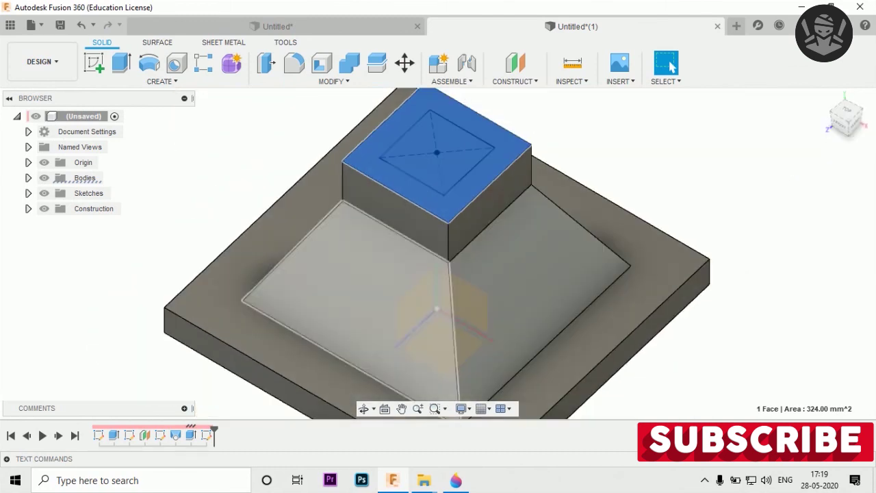
pyautogui.press('e')
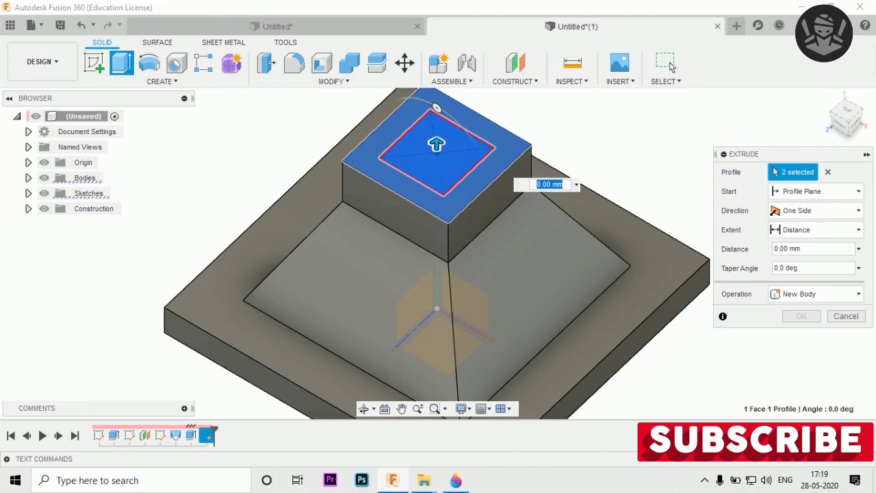
pyautogui.write('-8')
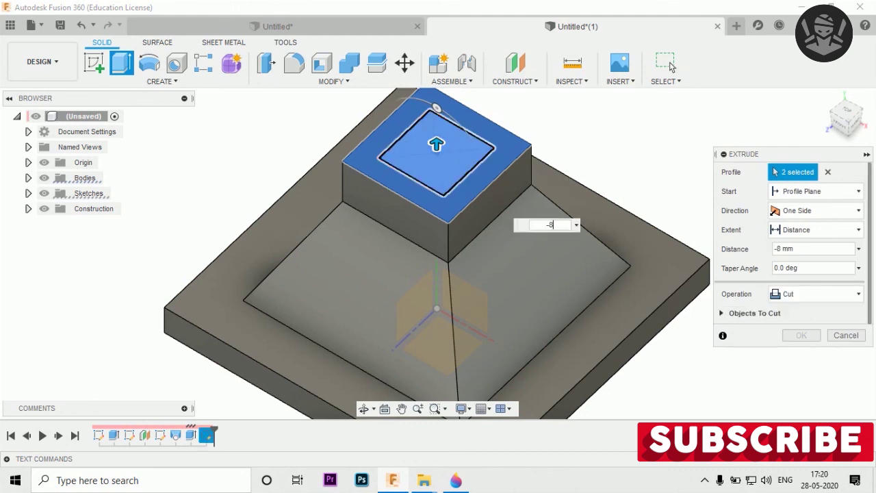
pyautogui.press('Return')
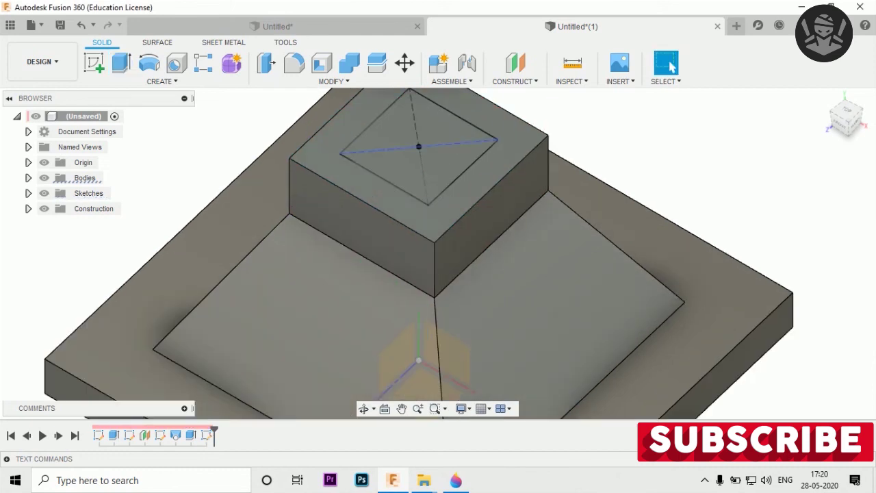
pyautogui.click(418, 171)
pyautogui.click(121, 63)
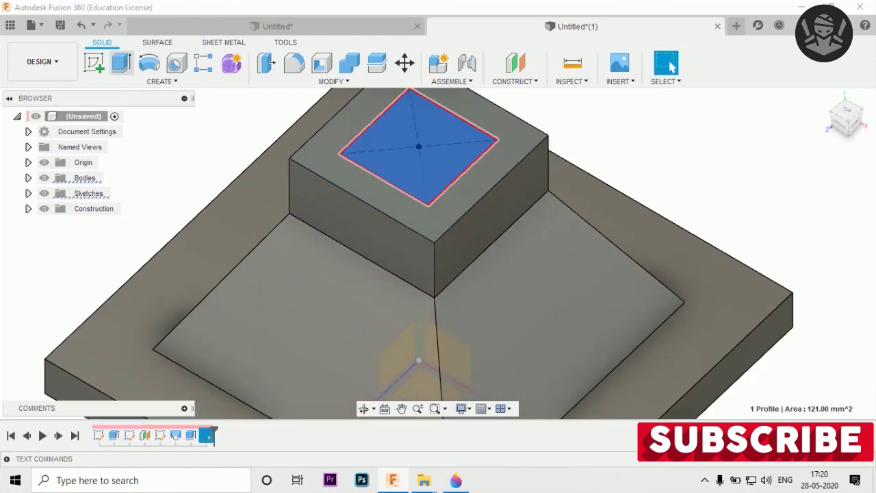
pyautogui.write('-8')
pyautogui.press('BackSpace')
pyautogui.press('BackSpace')
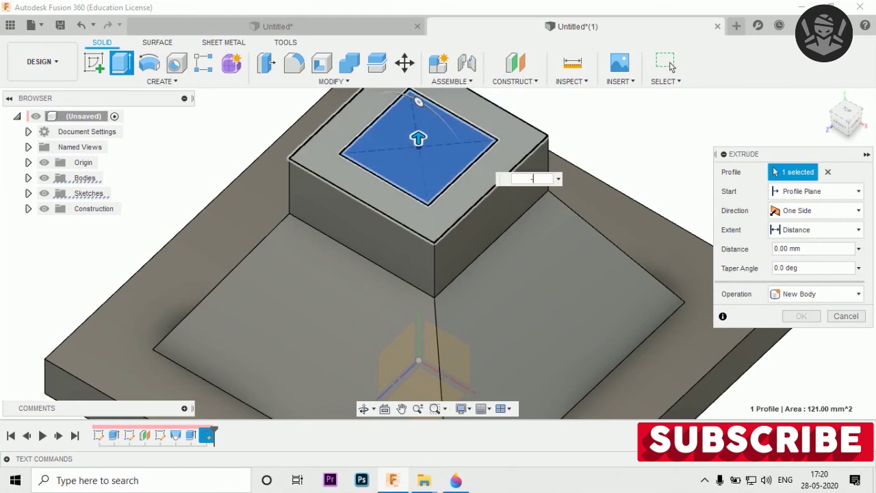
pyautogui.write('-8')
pyautogui.press('Return')
pyautogui.press('F6')
pyautogui.keyDown('shift'); pyautogui.moveTo(437, 253); pyautogui.dragTo(452, 260, button='middle'); pyautogui.keyUp('shift')
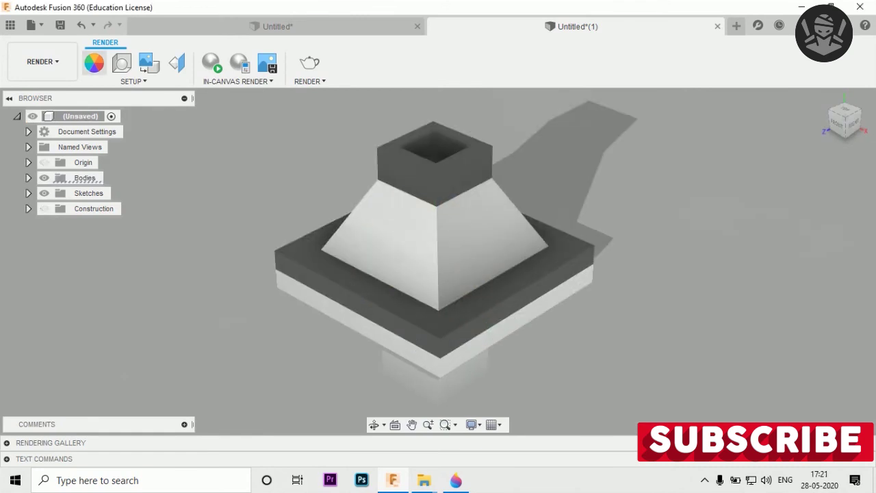
# Open the Appearance library in the Render workspace
pyautogui.click(93, 63)
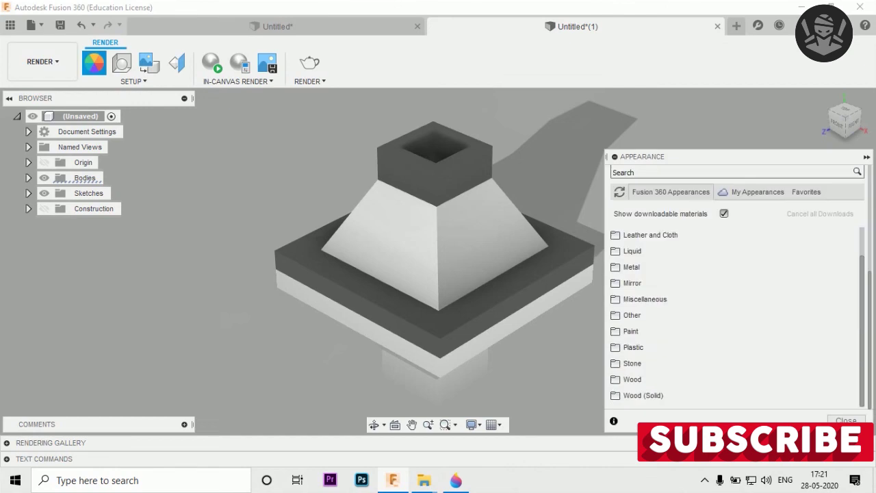